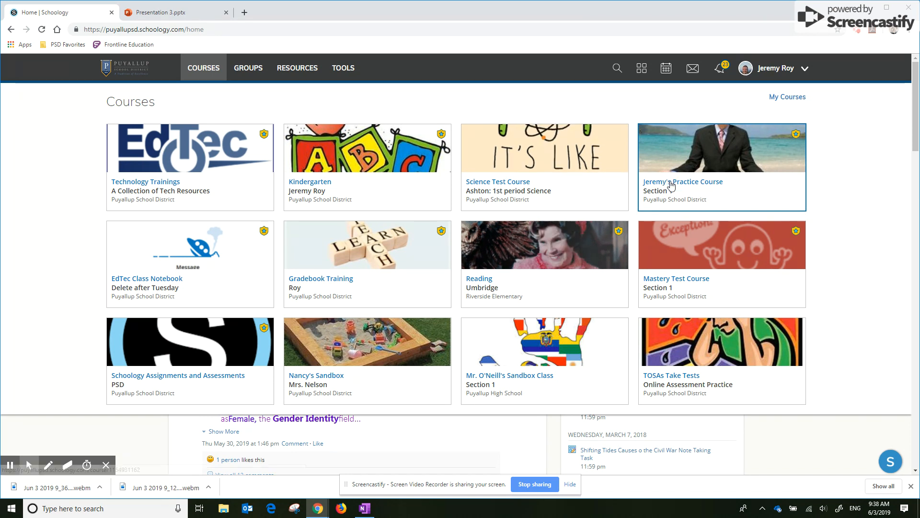
- Open the practice course and find Grade 3 Claim 1 Target B: Test 3 in its materials
{"action": "left_click", "coordinate": [685, 182]}
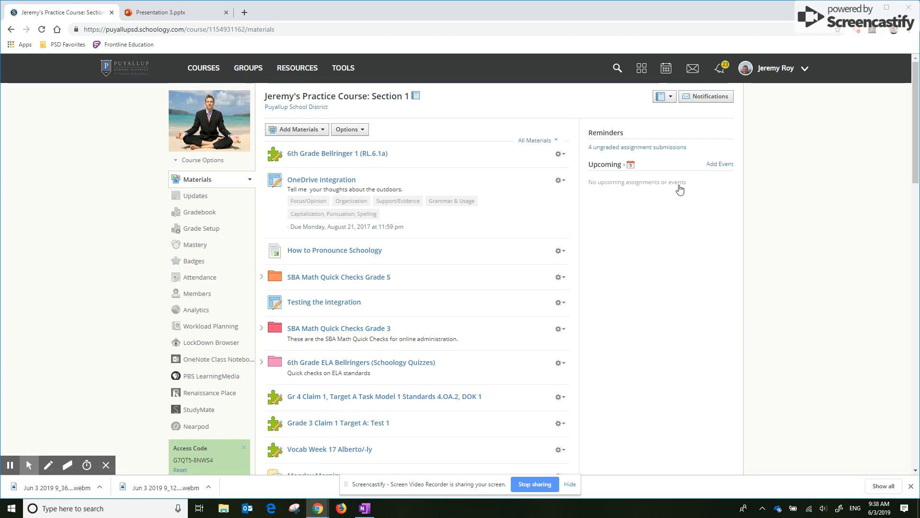
{"action": "scroll", "coordinate": [544, 253], "scroll_direction": "down", "scroll_amount": 2}
{"action": "scroll", "coordinate": [545, 253], "scroll_direction": "down", "scroll_amount": 11}
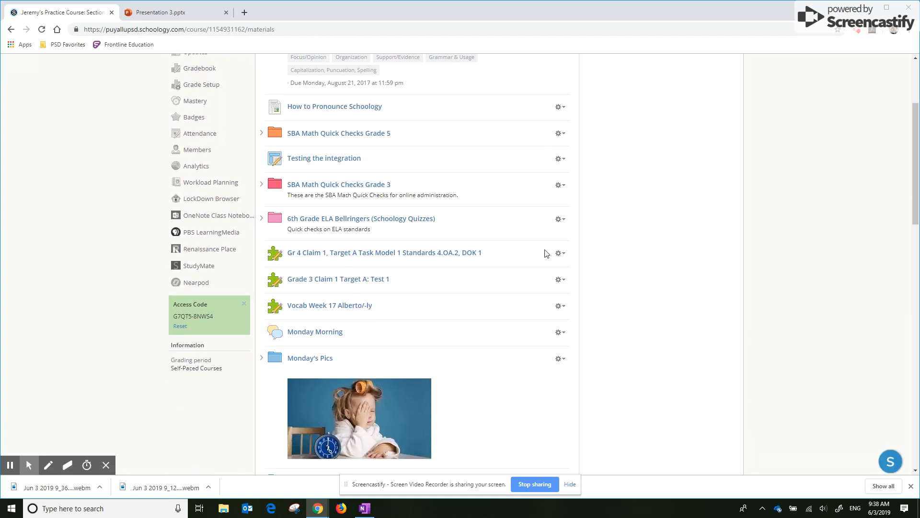
{"action": "scroll", "coordinate": [545, 253], "scroll_direction": "down", "scroll_amount": 8}
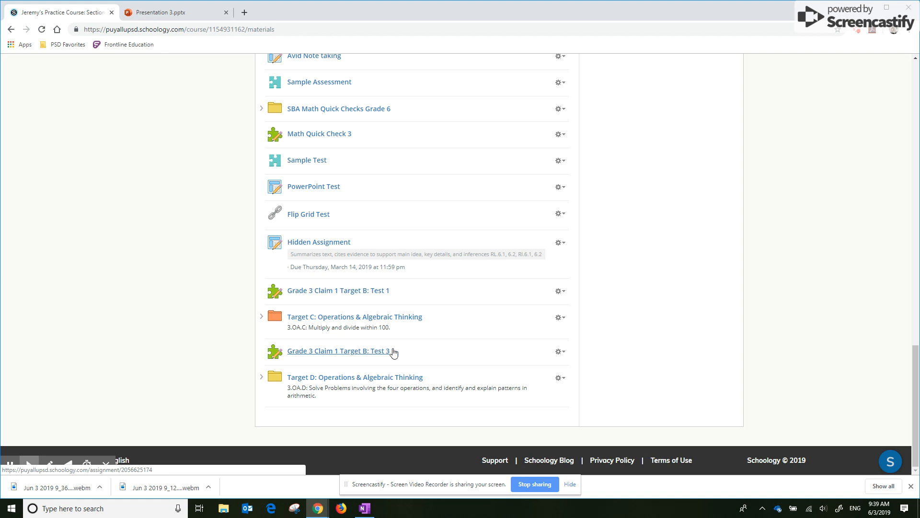
- Set the due date of Grade 3 Claim 1 Target B: Test 3 to June 4, 2019 and save the change
{"action": "left_click", "coordinate": [561, 353]}
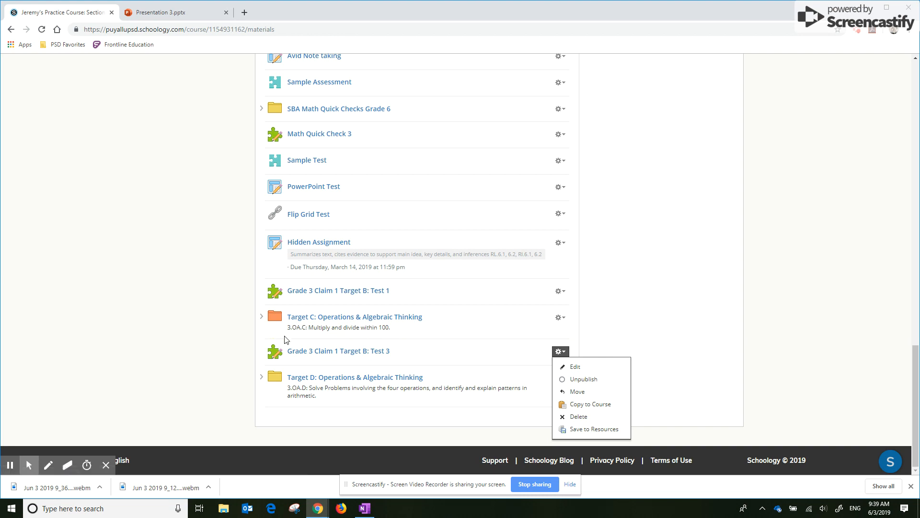
{"action": "left_click", "coordinate": [214, 342]}
{"action": "left_click", "coordinate": [560, 351]}
{"action": "left_click", "coordinate": [575, 368]}
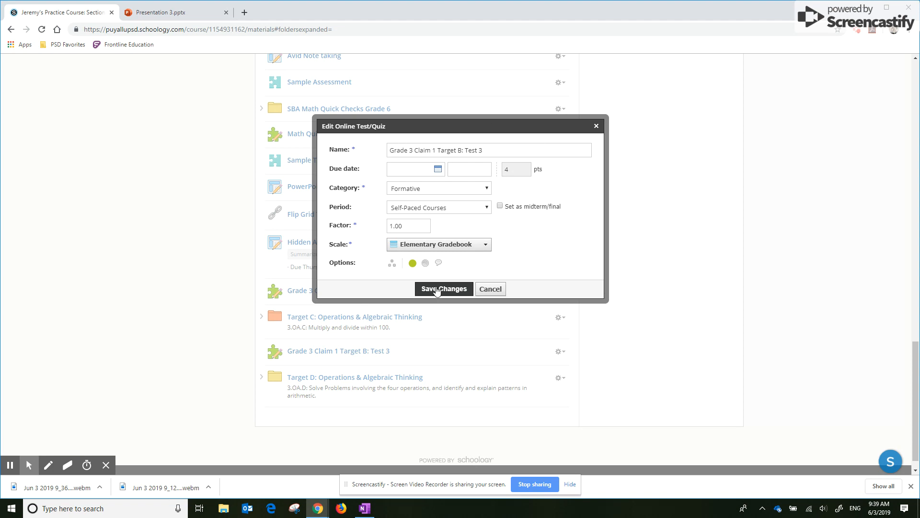
{"action": "left_click", "coordinate": [438, 170]}
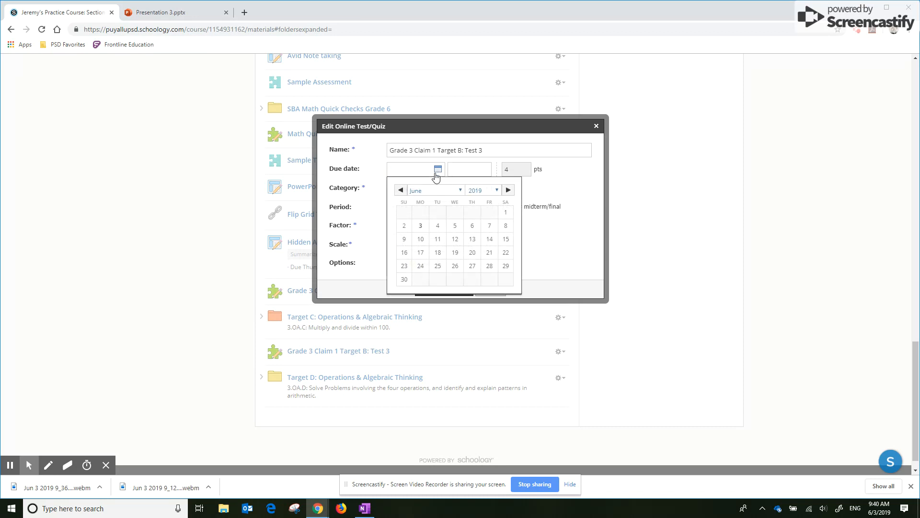
{"action": "left_click", "coordinate": [442, 228]}
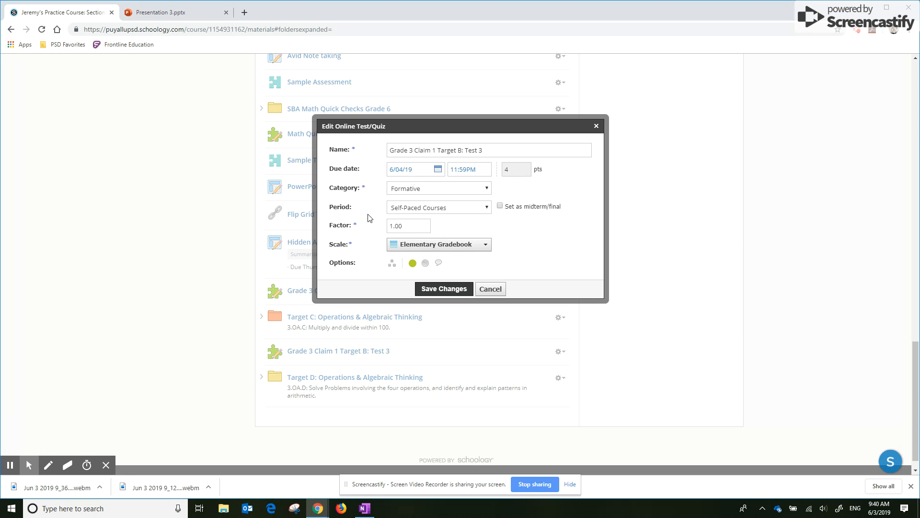
{"action": "left_click", "coordinate": [453, 290]}
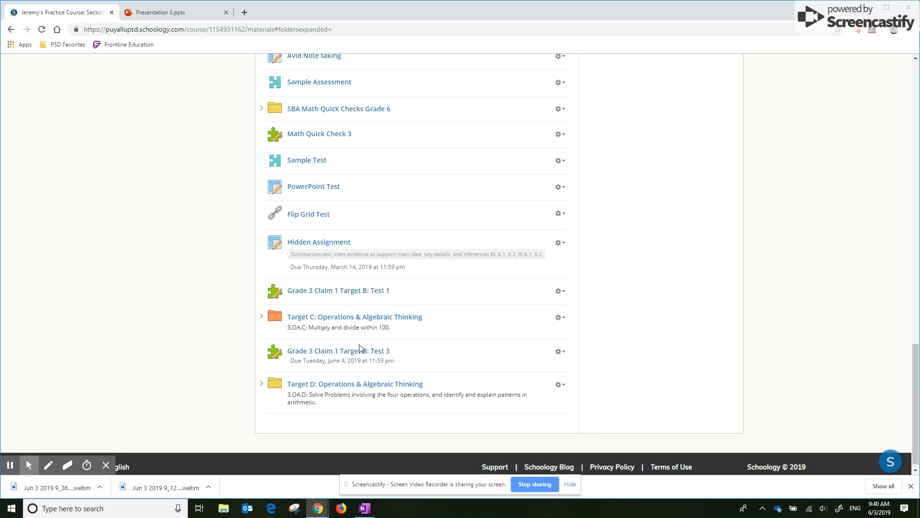
- Open Grade 3 Claim 1 Target B: Test 3 and review its questions and the actions available for question 1
{"action": "left_click", "coordinate": [322, 353]}
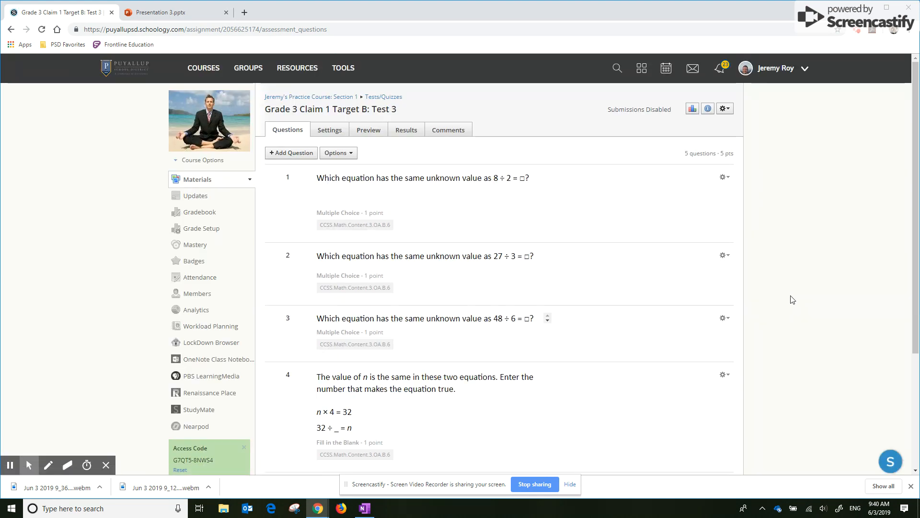
{"action": "scroll", "coordinate": [792, 298], "scroll_direction": "down", "scroll_amount": 2}
{"action": "scroll", "coordinate": [792, 299], "scroll_direction": "down", "scroll_amount": 1}
{"action": "scroll", "coordinate": [792, 299], "scroll_direction": "up", "scroll_amount": 2}
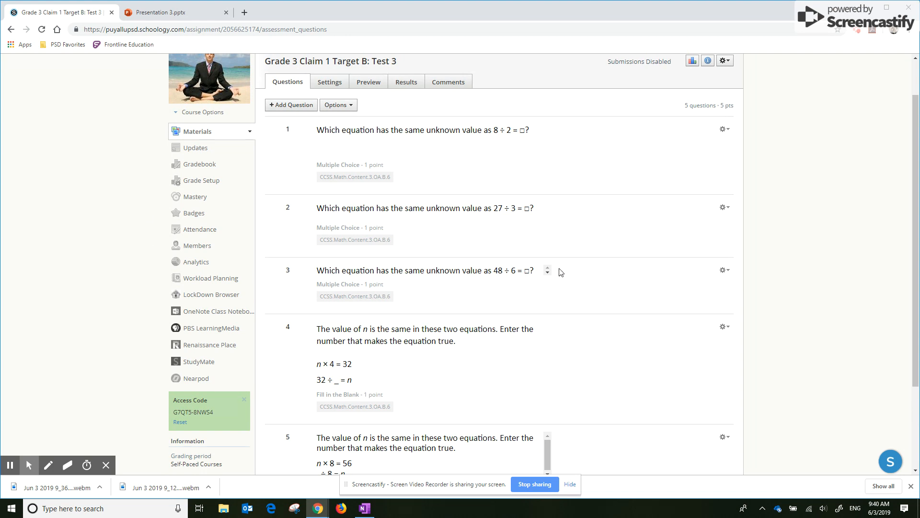
{"action": "scroll", "coordinate": [575, 220], "scroll_direction": "up", "scroll_amount": 1}
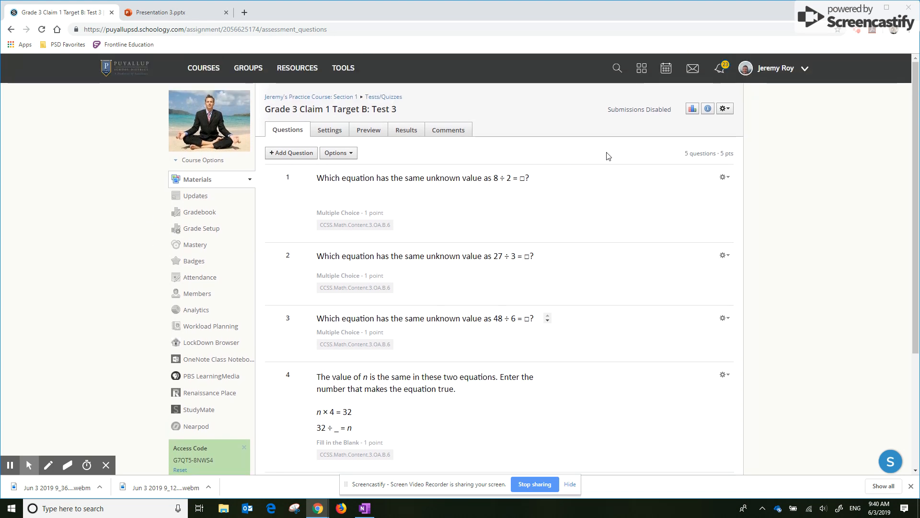
{"action": "scroll", "coordinate": [580, 211], "scroll_direction": "down", "scroll_amount": 3}
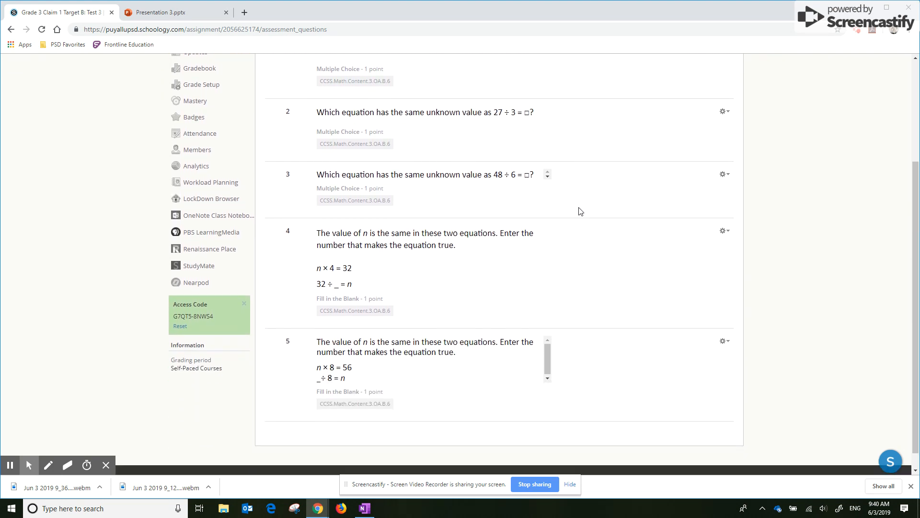
{"action": "scroll", "coordinate": [609, 298], "scroll_direction": "up", "scroll_amount": 3}
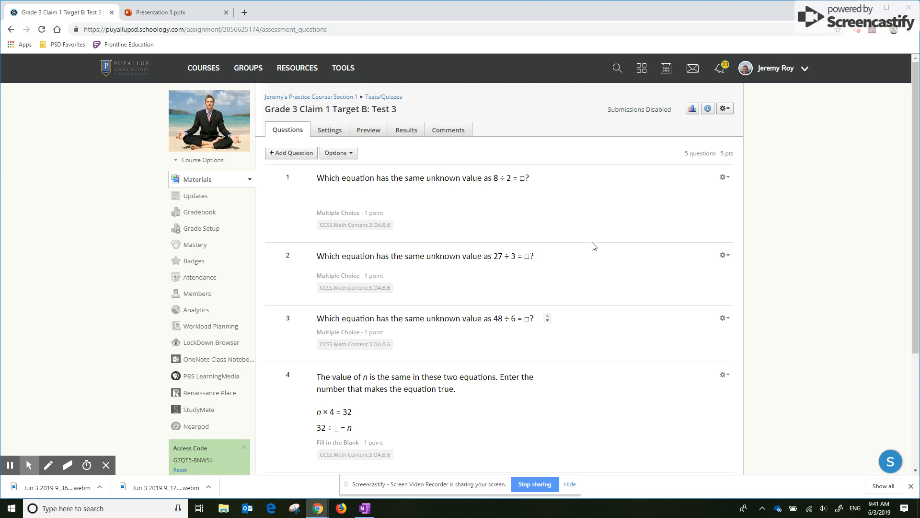
{"action": "left_click", "coordinate": [725, 179]}
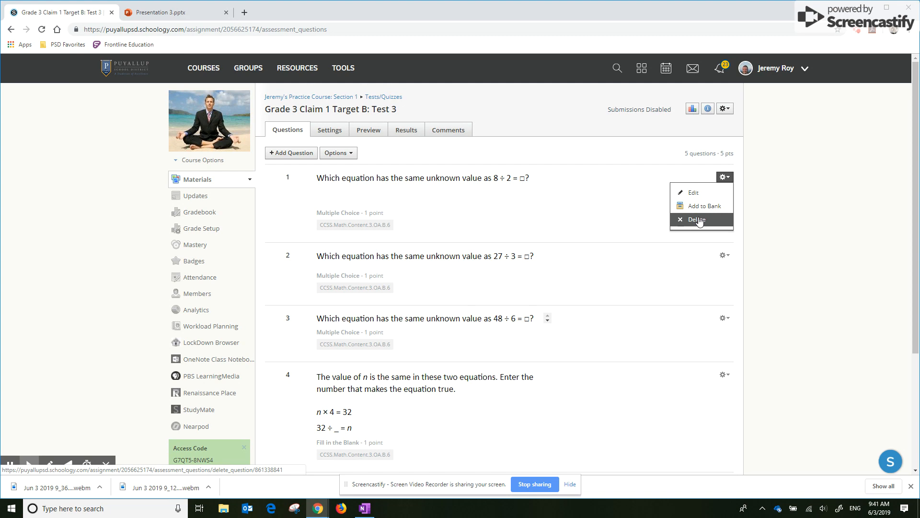
{"action": "left_click", "coordinate": [560, 149]}
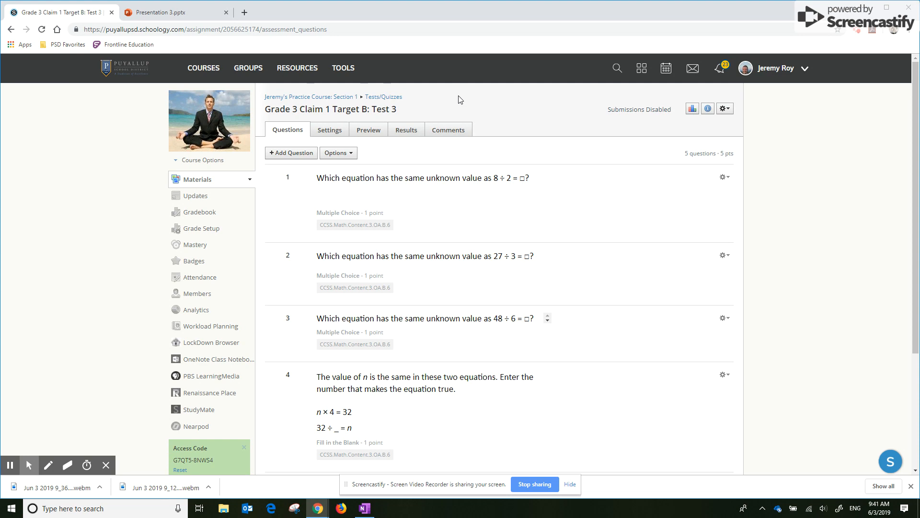
- In the test's settings, change Submissions to Enable
{"action": "left_click", "coordinate": [330, 131]}
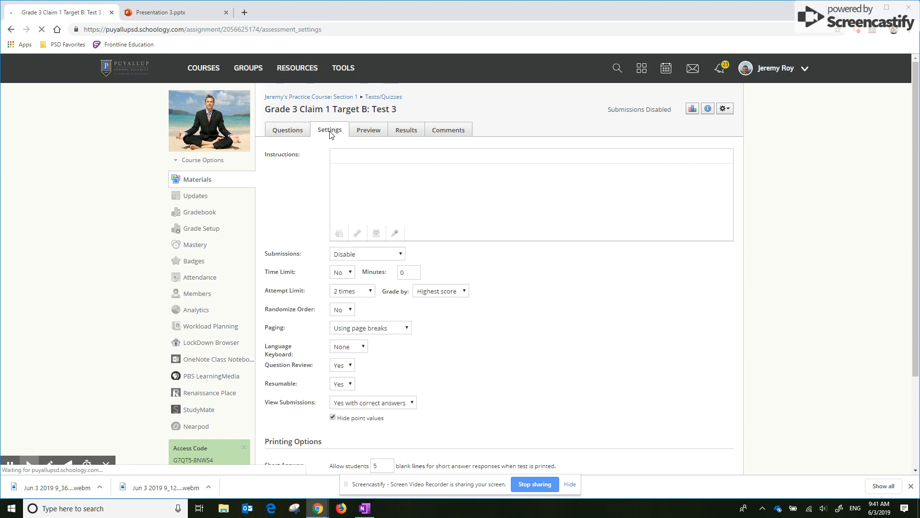
{"action": "scroll", "coordinate": [773, 295], "scroll_direction": "down", "scroll_amount": 2}
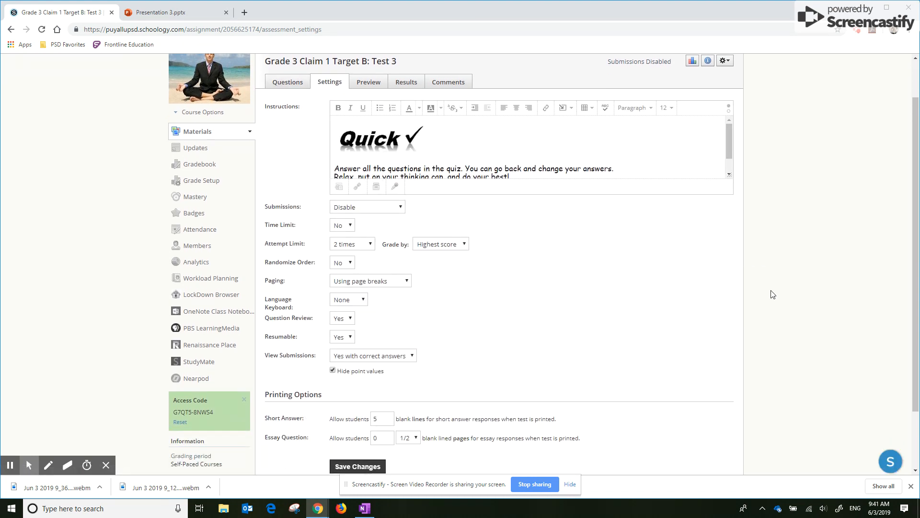
{"action": "scroll", "coordinate": [773, 294], "scroll_direction": "up", "scroll_amount": 1}
{"action": "scroll", "coordinate": [595, 255], "scroll_direction": "down", "scroll_amount": 1}
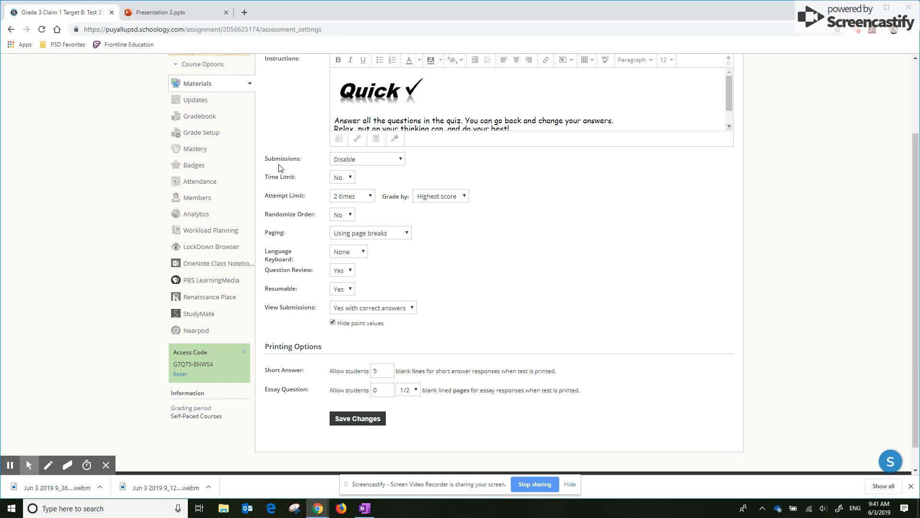
{"action": "left_click", "coordinate": [402, 161]}
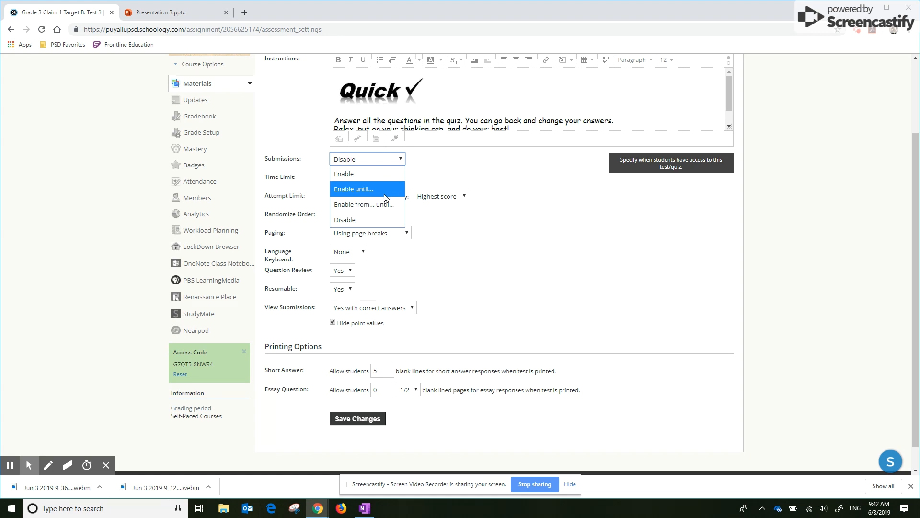
{"action": "left_click", "coordinate": [355, 174]}
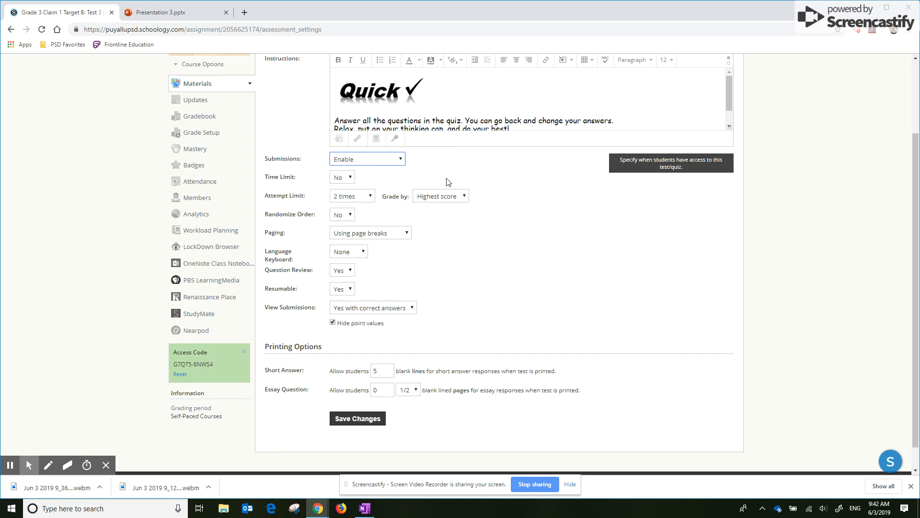
{"action": "left_click", "coordinate": [484, 267]}
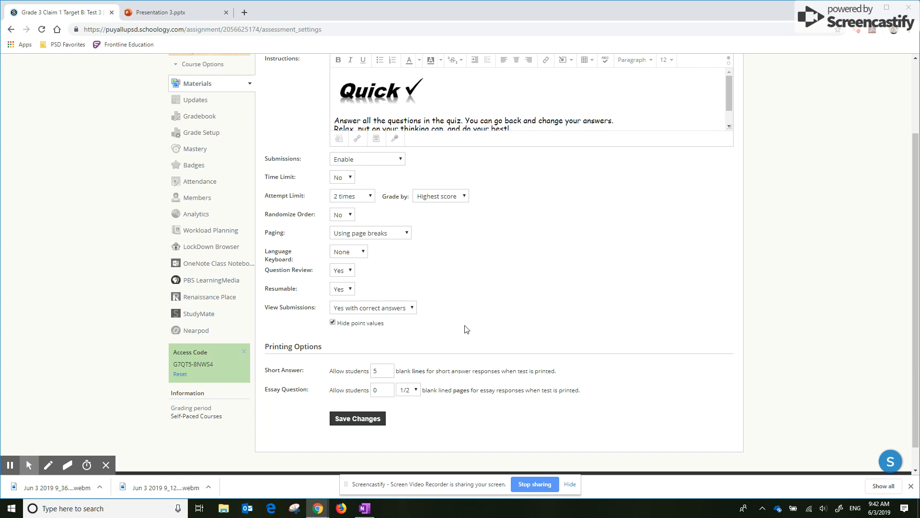
- Set the test's attempt limit to 1 time and Randomize Order to Yes
{"action": "left_click", "coordinate": [370, 197]}
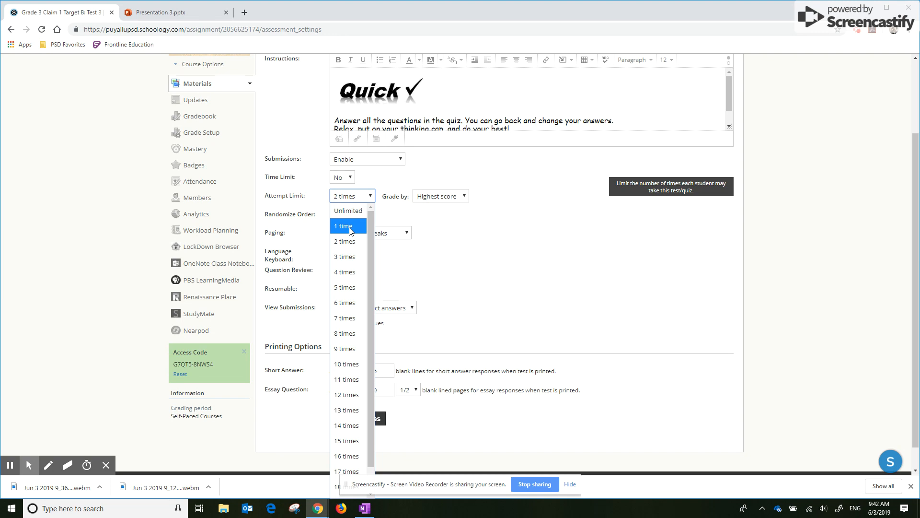
{"action": "left_click", "coordinate": [347, 230]}
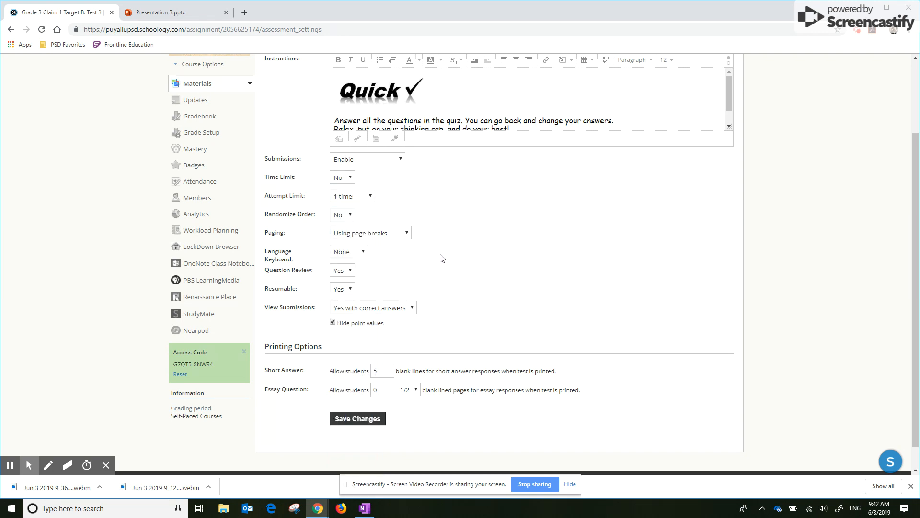
{"action": "scroll", "coordinate": [442, 259], "scroll_direction": "down", "scroll_amount": 1}
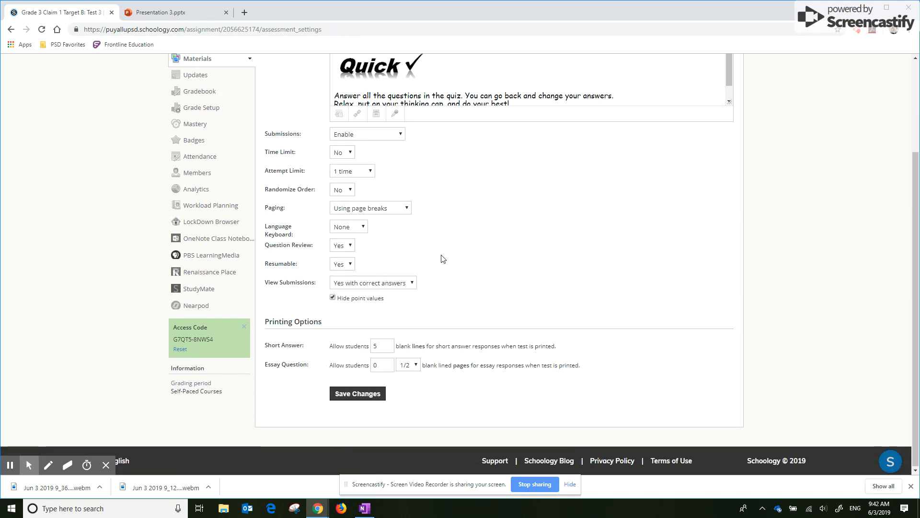
{"action": "left_click", "coordinate": [352, 191]}
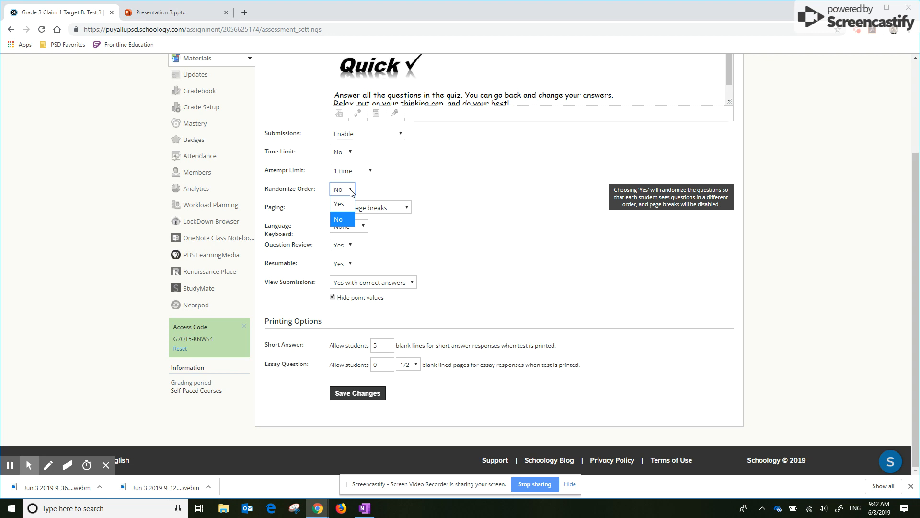
{"action": "left_click", "coordinate": [340, 203]}
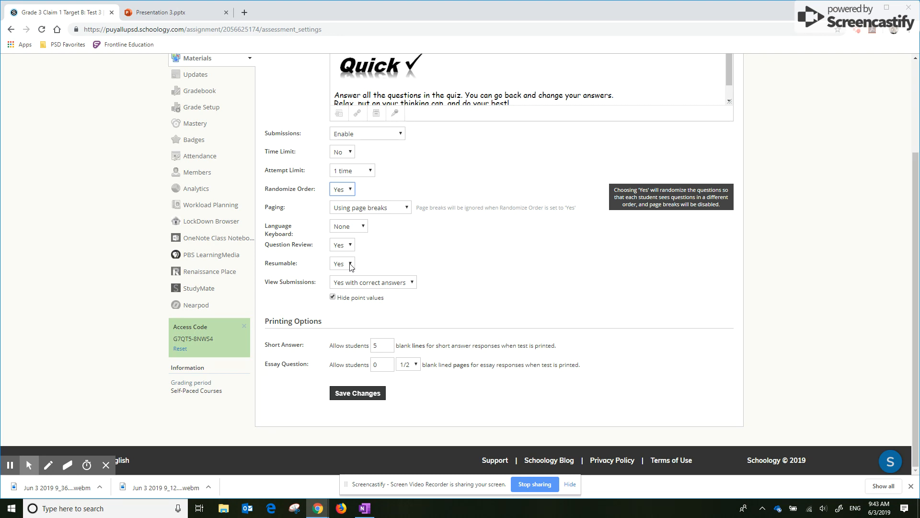
- Keep Resumable at Yes, set View Submissions to Yes without correct answers, and save the test settings
{"action": "left_click", "coordinate": [351, 265]}
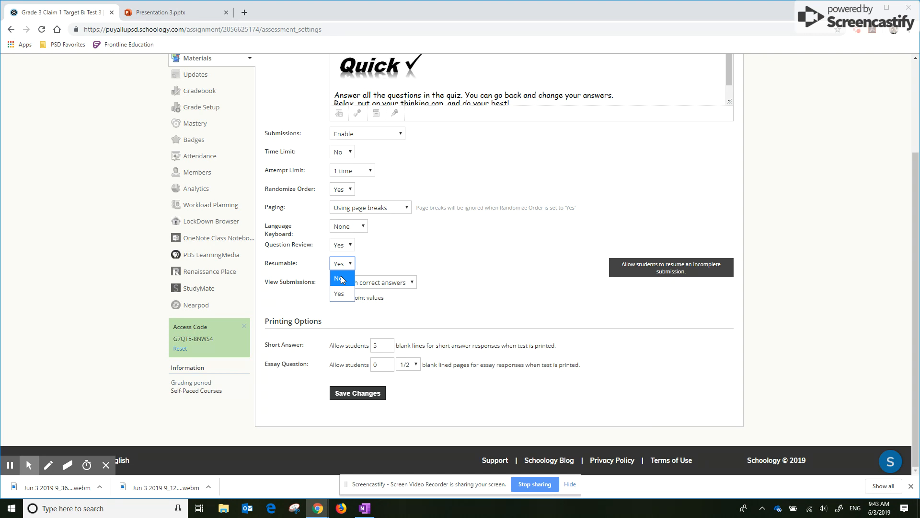
{"action": "left_click", "coordinate": [341, 293]}
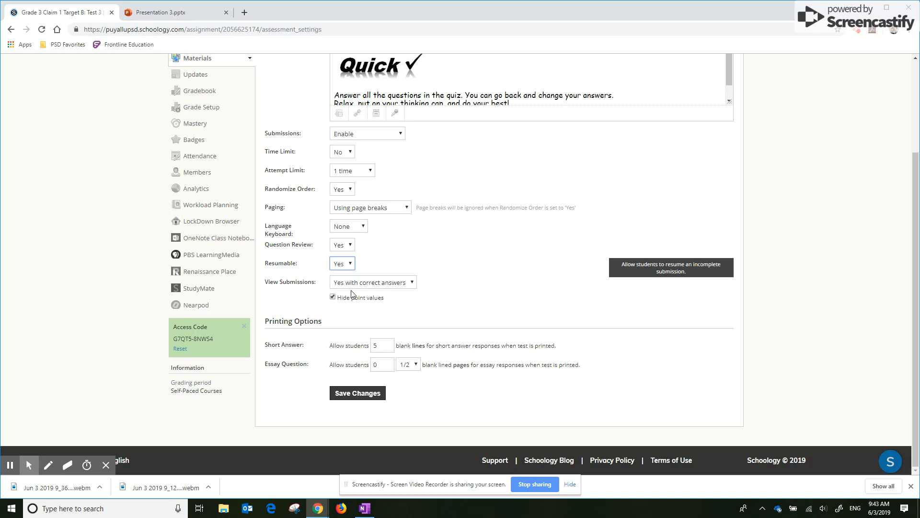
{"action": "left_click", "coordinate": [413, 283]}
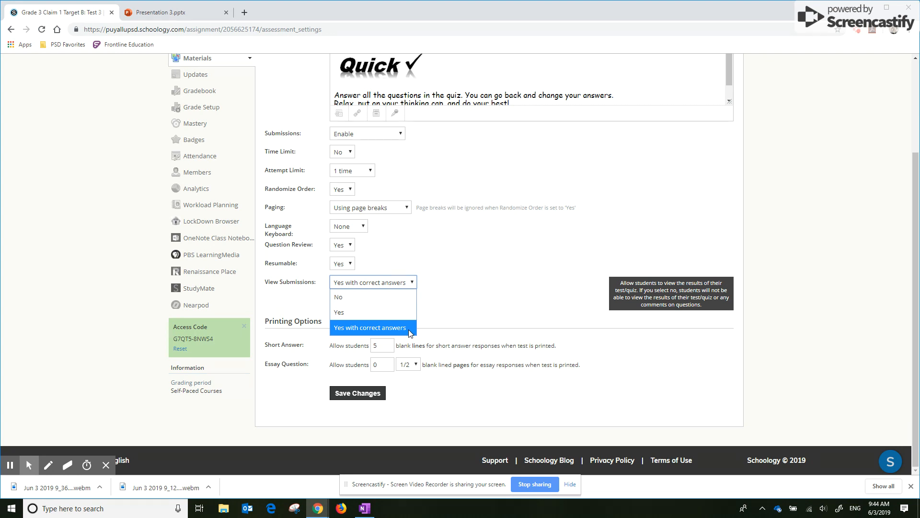
{"action": "left_click", "coordinate": [365, 311]}
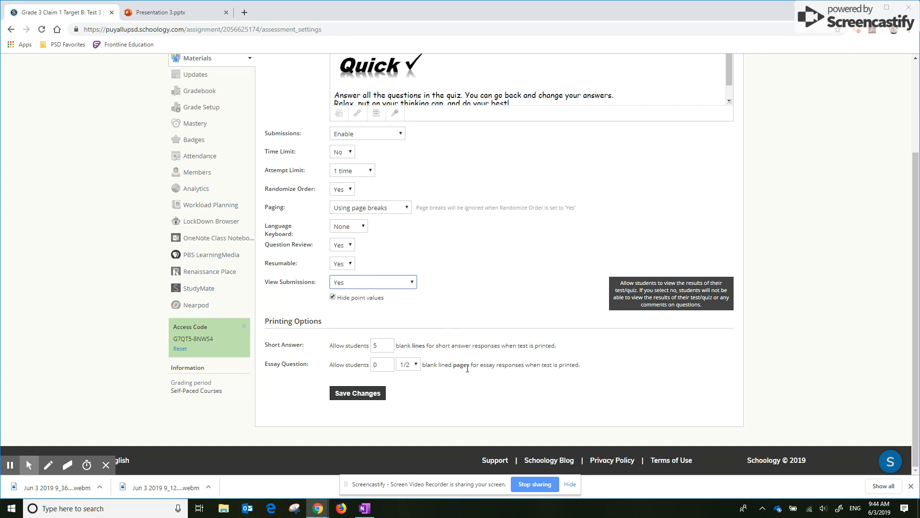
{"action": "left_click", "coordinate": [356, 393]}
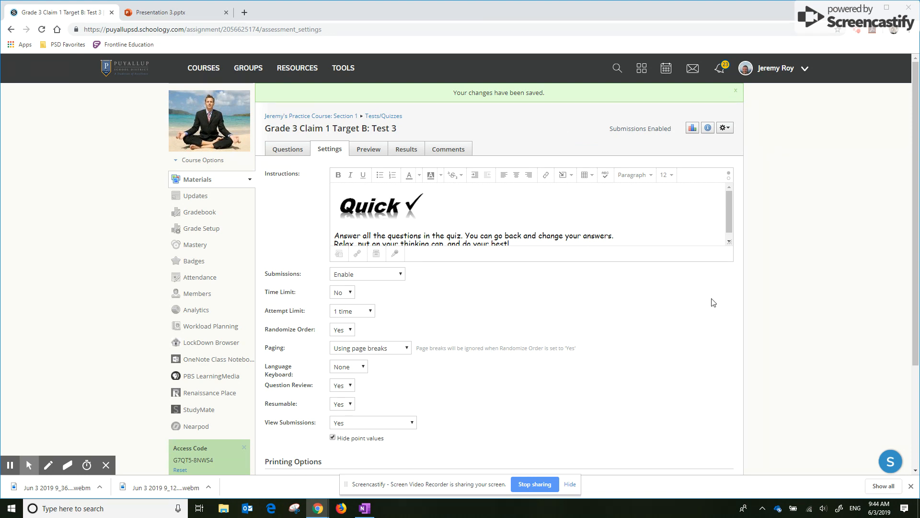
- Preview the test as students see it by starting a new attempt
{"action": "scroll", "coordinate": [784, 328], "scroll_direction": "down", "scroll_amount": 1}
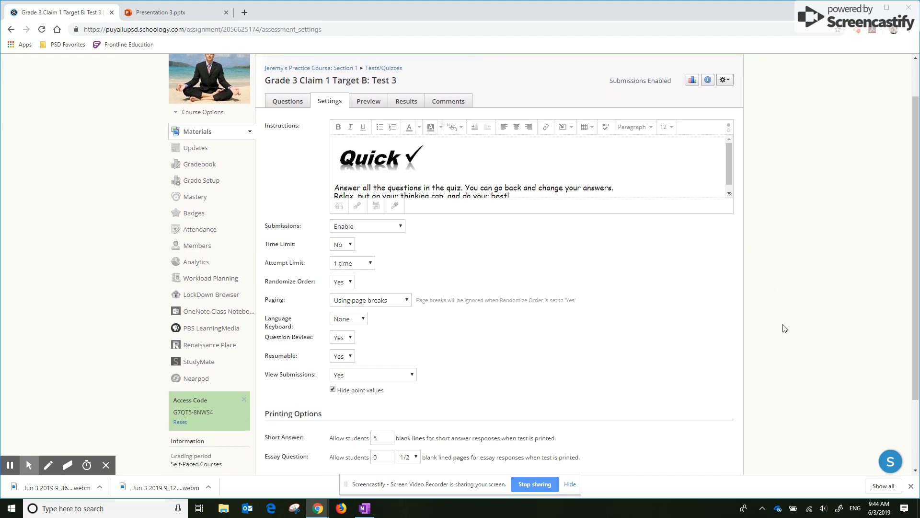
{"action": "scroll", "coordinate": [783, 326], "scroll_direction": "up", "scroll_amount": 1}
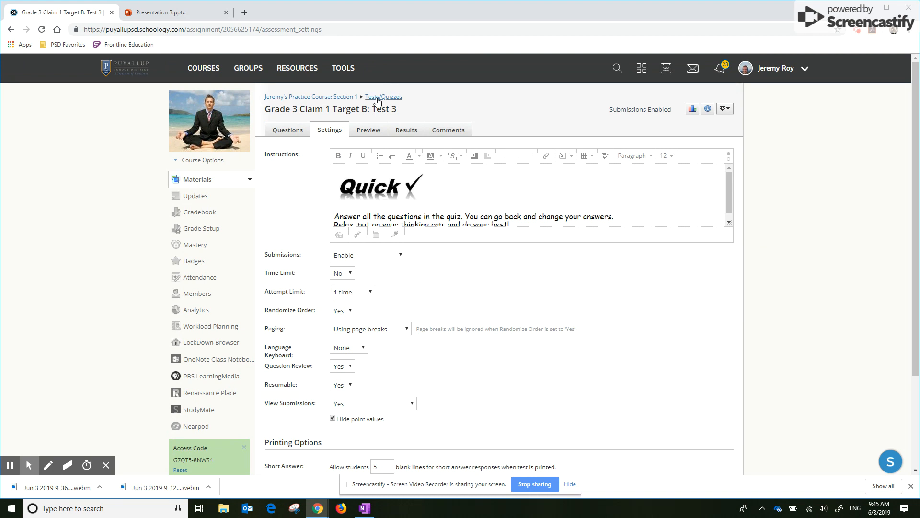
{"action": "left_click", "coordinate": [370, 130]}
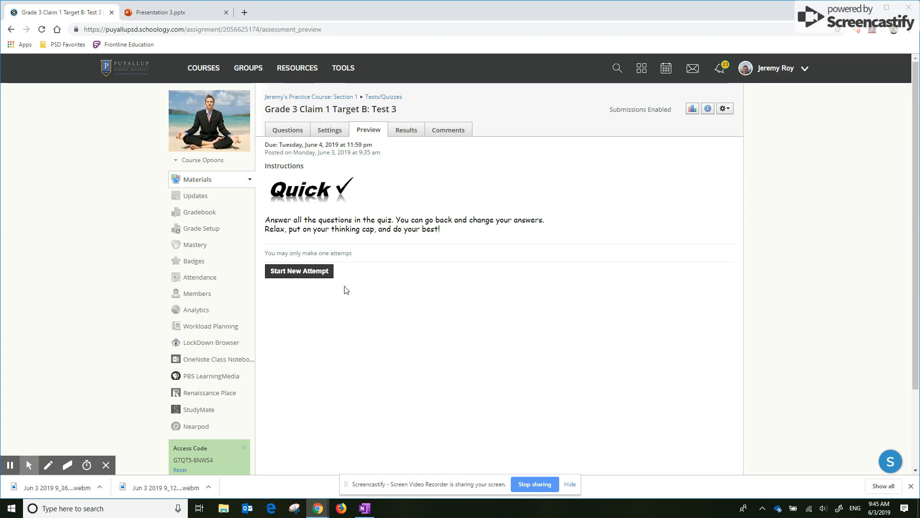
{"action": "left_click", "coordinate": [293, 271]}
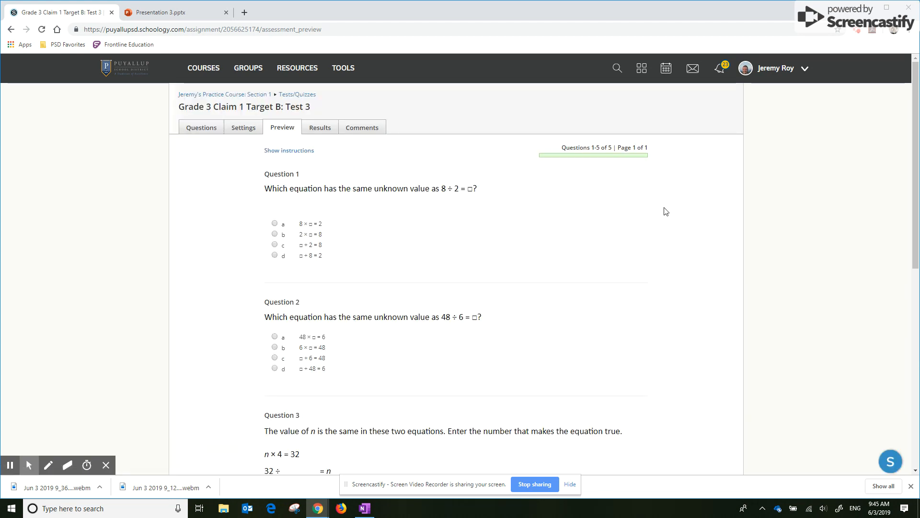
- Look over the previewed test questions, leave the attempt without saving, and open the practice course's Section 1 materials
{"action": "scroll", "coordinate": [665, 211], "scroll_direction": "down", "scroll_amount": 6}
{"action": "scroll", "coordinate": [666, 211], "scroll_direction": "up", "scroll_amount": 6}
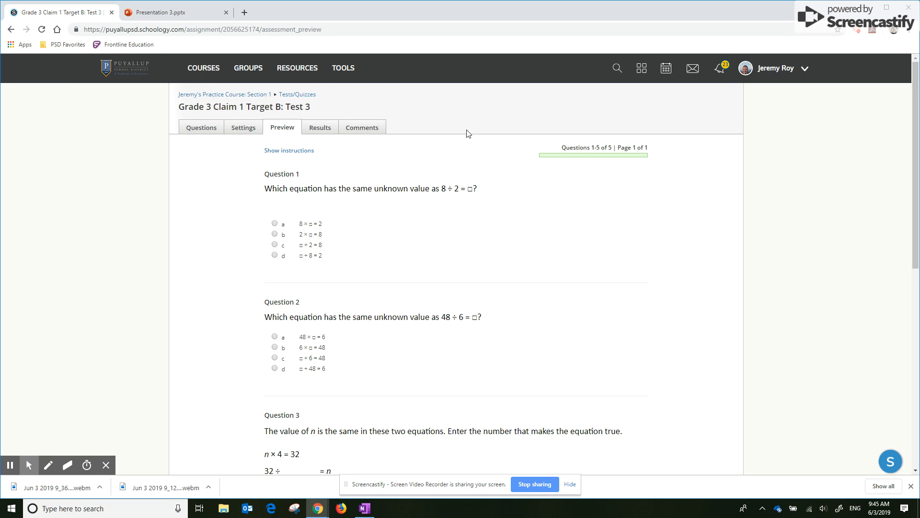
{"action": "left_click", "coordinate": [212, 71]}
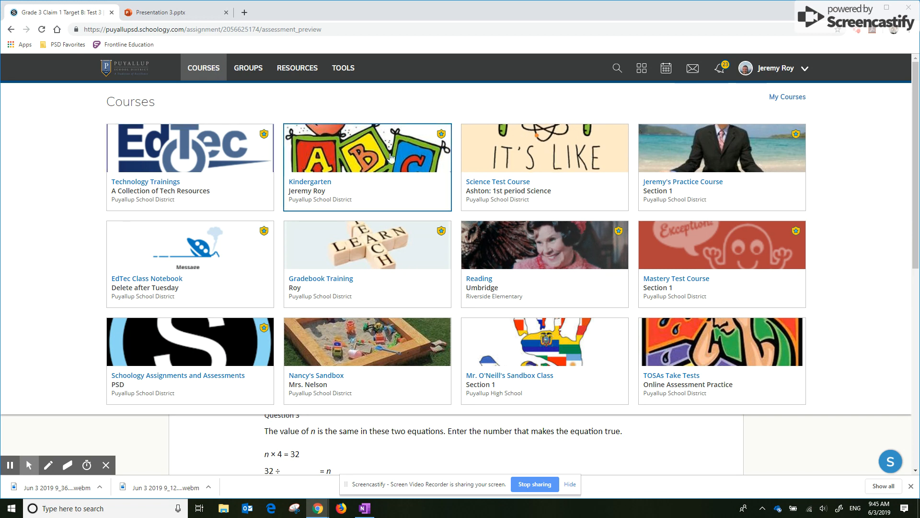
{"action": "left_click", "coordinate": [671, 186]}
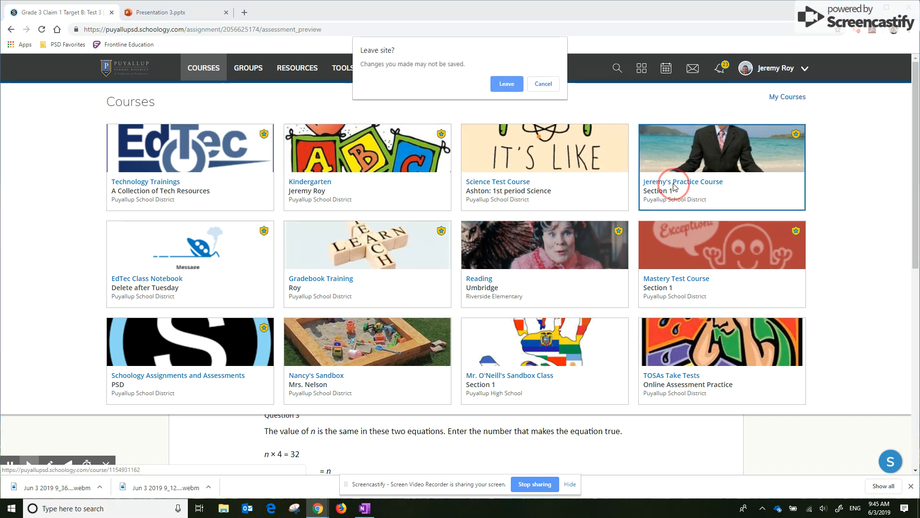
{"action": "left_click", "coordinate": [507, 83]}
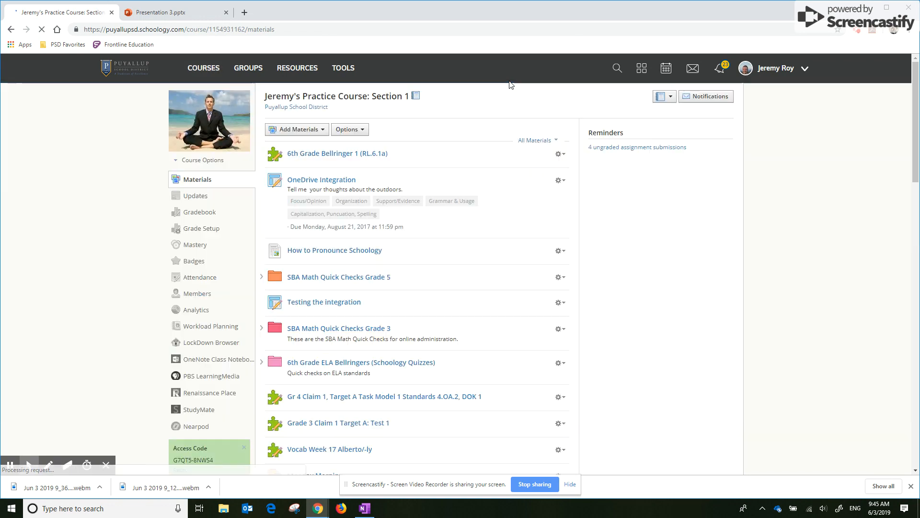
- Locate Grade 3 Claim 1 Target B: Test 3 in the course materials list and return to the start of the list
{"action": "scroll", "coordinate": [643, 283], "scroll_direction": "down", "scroll_amount": 8}
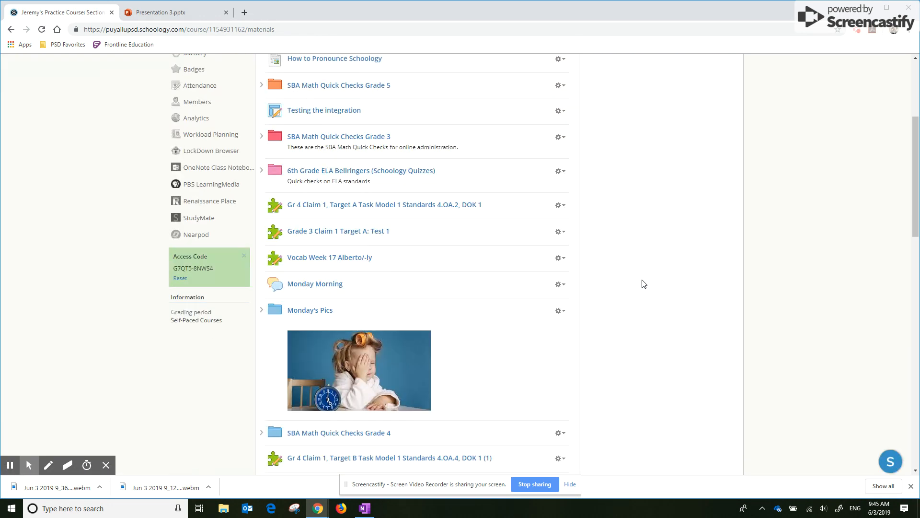
{"action": "scroll", "coordinate": [642, 285], "scroll_direction": "down", "scroll_amount": 12}
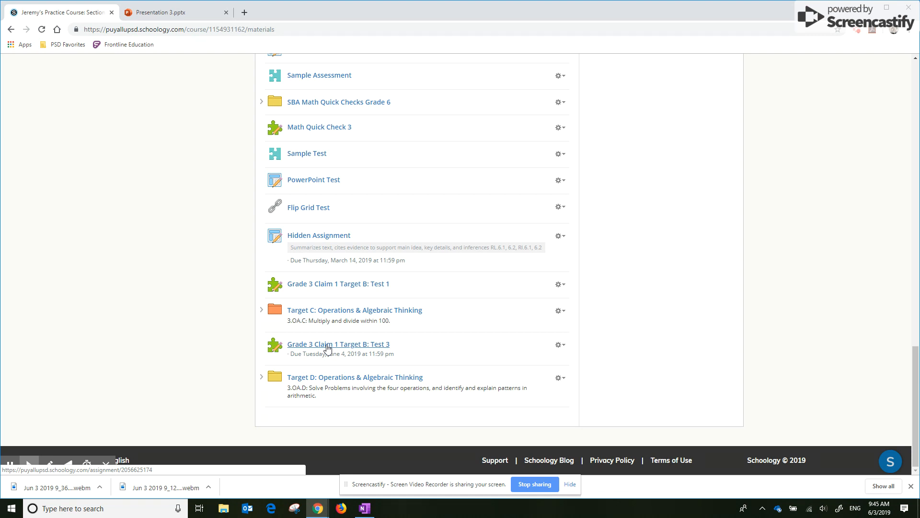
{"action": "scroll", "coordinate": [209, 306], "scroll_direction": "up", "scroll_amount": 12}
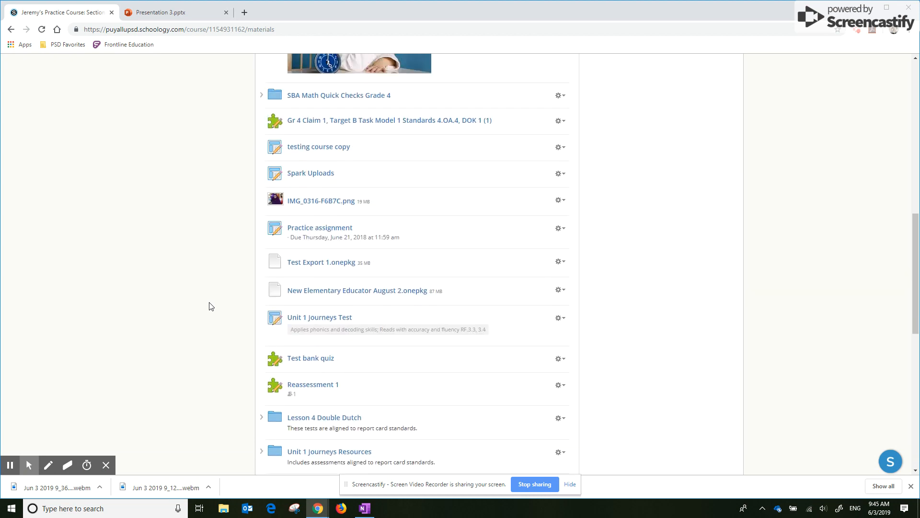
{"action": "scroll", "coordinate": [186, 306], "scroll_direction": "up", "scroll_amount": 5}
{"action": "scroll", "coordinate": [115, 292], "scroll_direction": "up", "scroll_amount": 2}
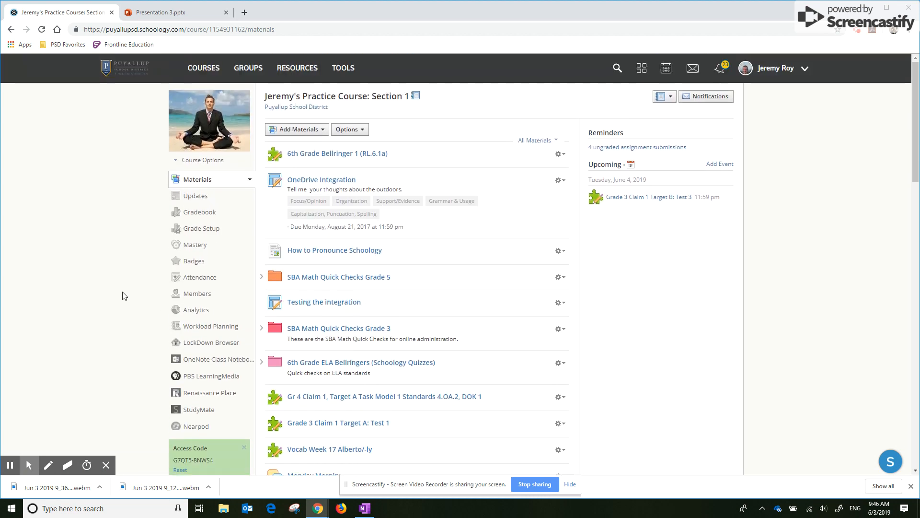